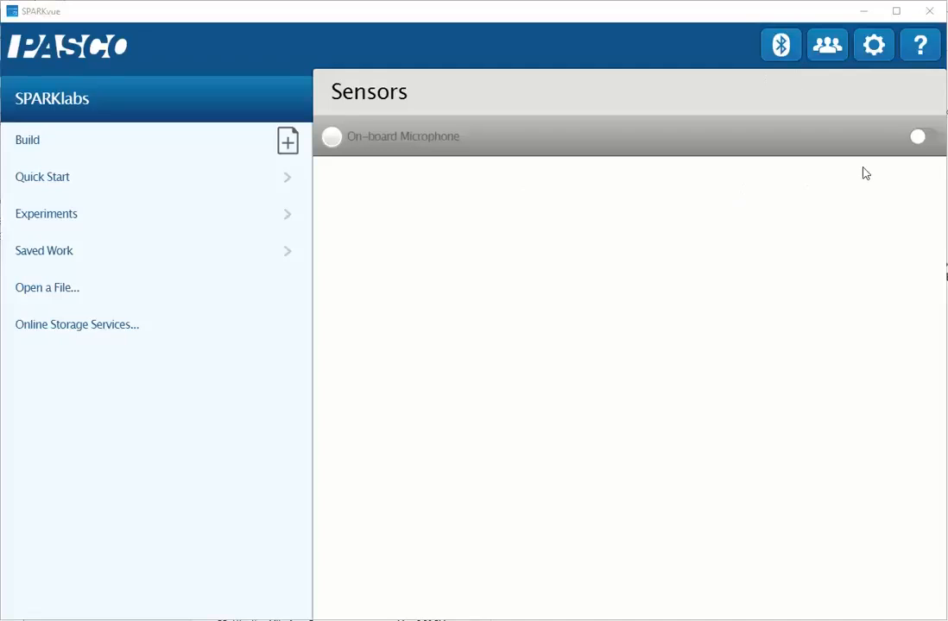
Enable the on-board microphone and open a Sound Intensity versus Time graph.
{"action": "left_click", "coordinate": [918, 138]}
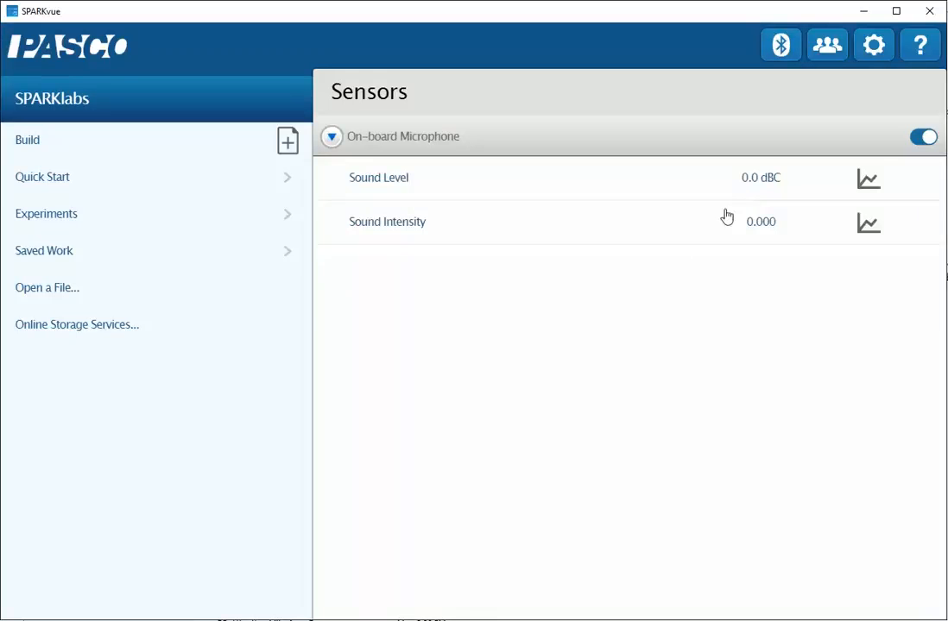
{"action": "left_click", "coordinate": [405, 228]}
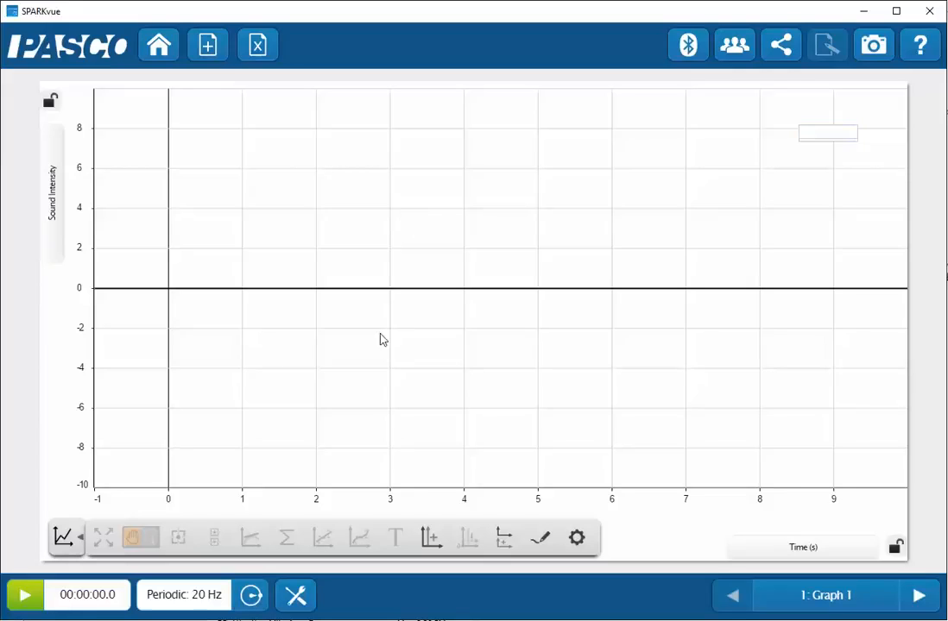
In Calculated Data, define n=count([Sound Intensity]), then start r=1 and x= on new lines.
{"action": "left_click", "coordinate": [294, 602]}
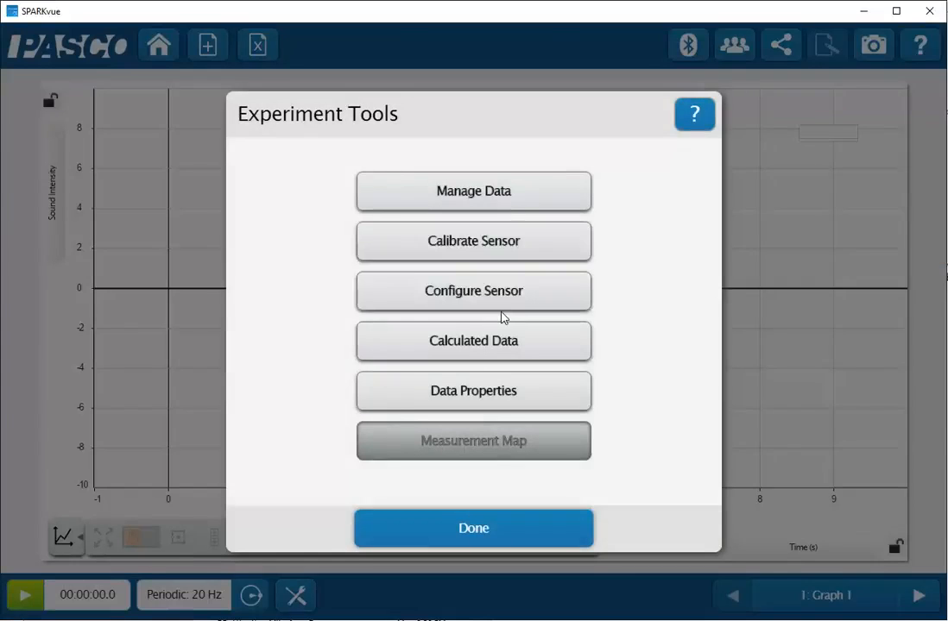
{"action": "left_click", "coordinate": [476, 349]}
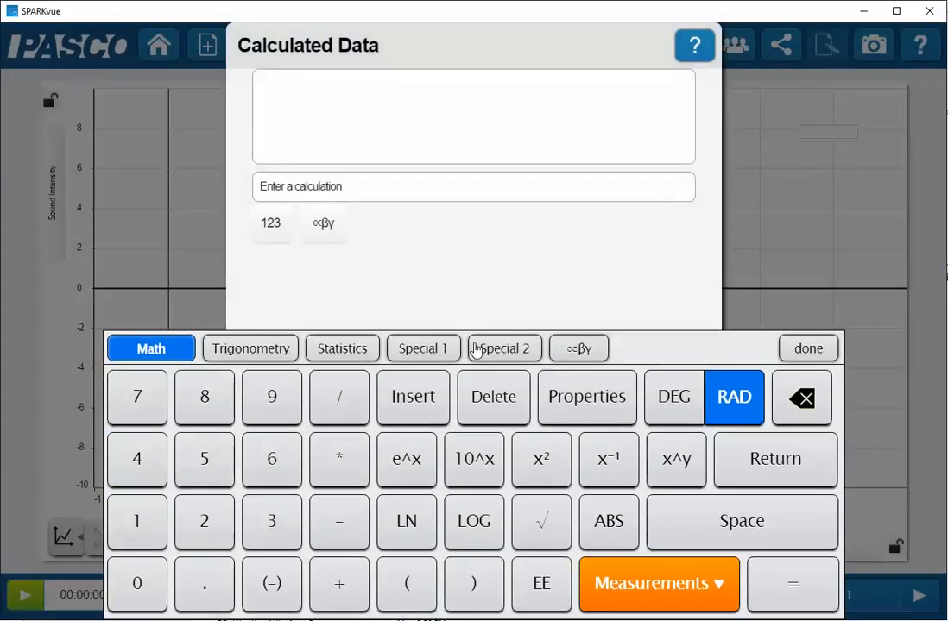
{"action": "left_click", "coordinate": [303, 88]}
{"action": "type", "text": "n="}
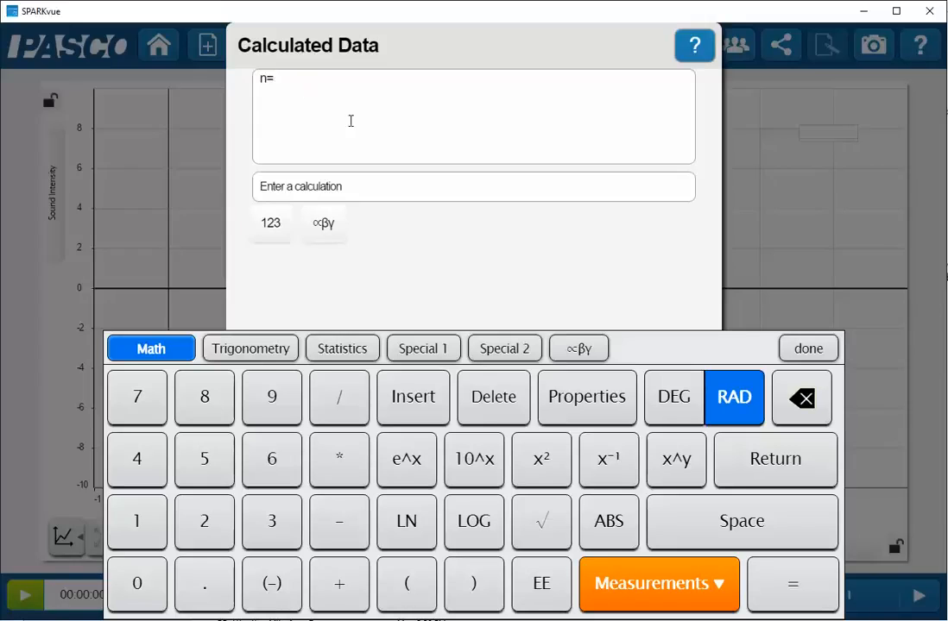
{"action": "left_click", "coordinate": [343, 352]}
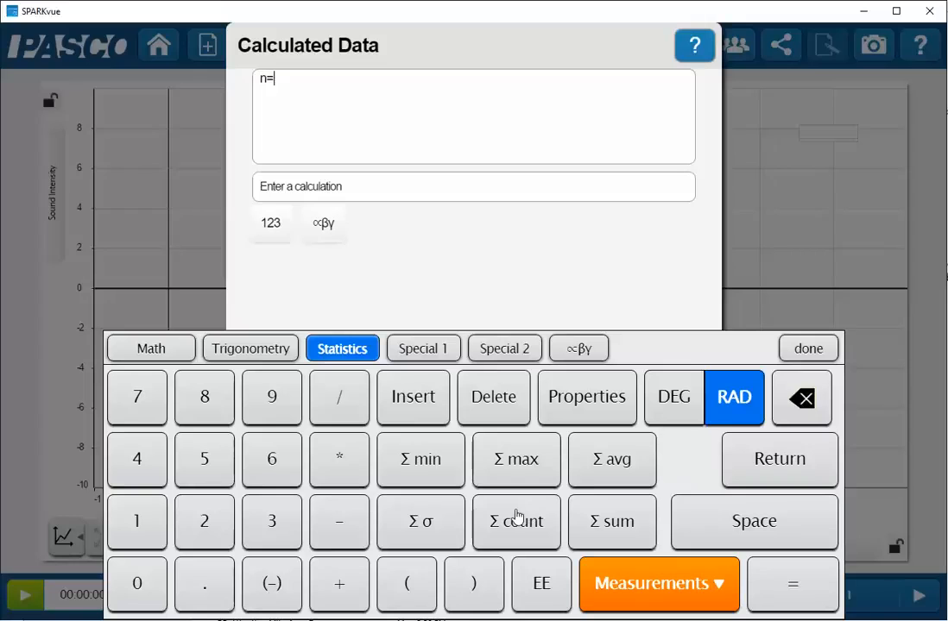
{"action": "left_click", "coordinate": [515, 520]}
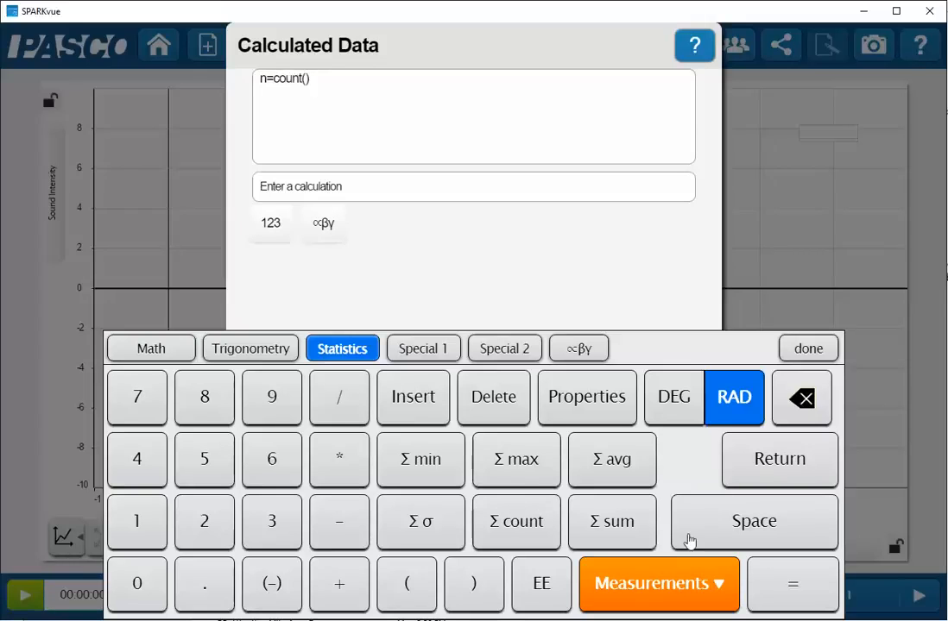
{"action": "left_click", "coordinate": [661, 591]}
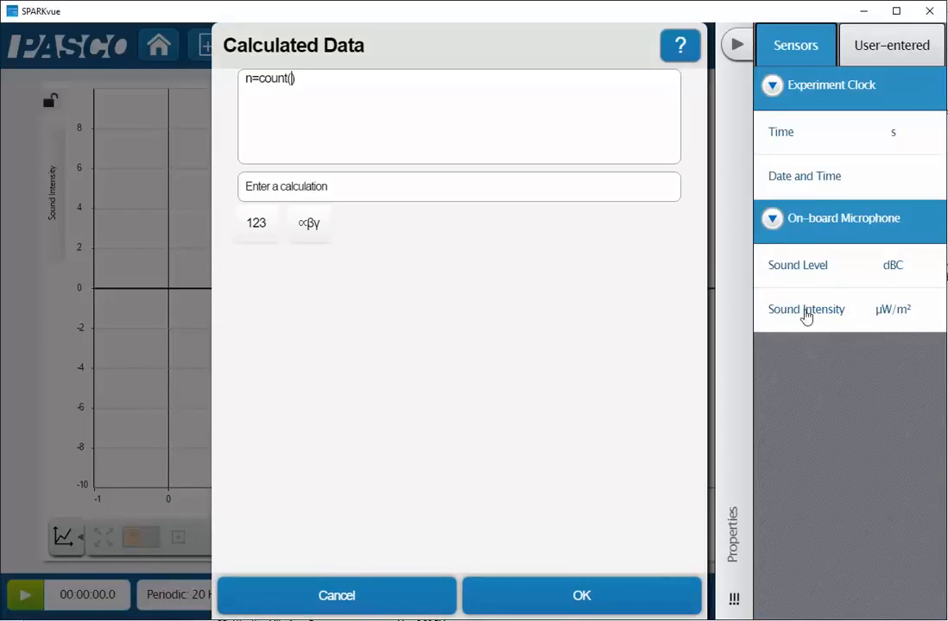
{"action": "left_click", "coordinate": [806, 311]}
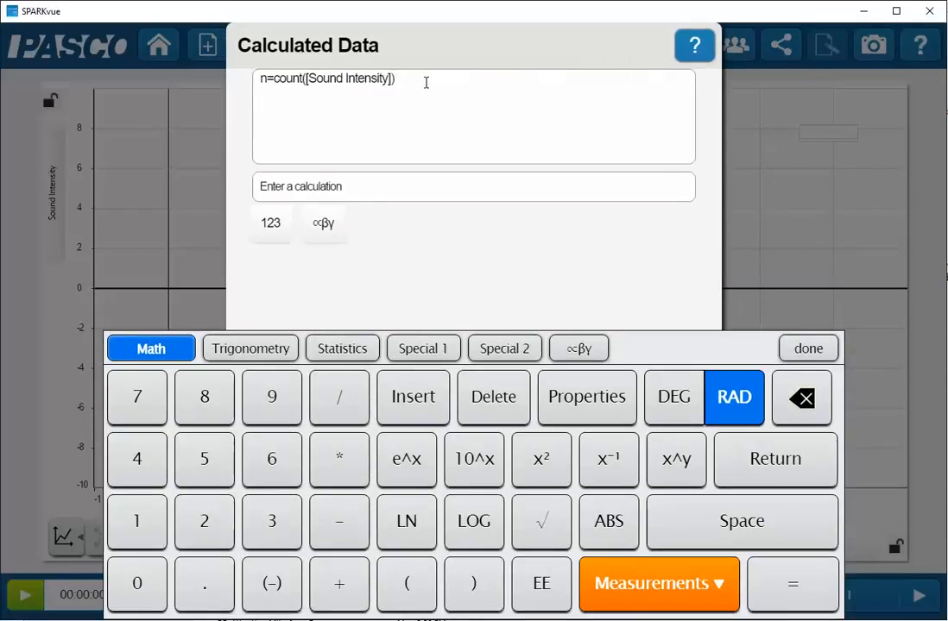
{"action": "key", "text": "Return"}
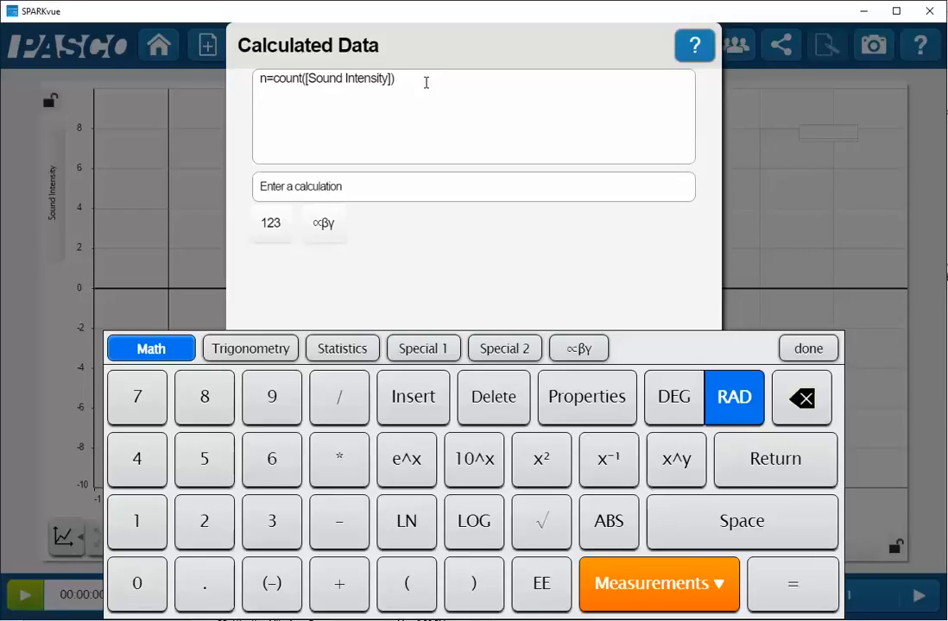
{"action": "type", "text": "r"}
{"action": "type", "text": "="}
{"action": "type", "text": "1 "}
{"action": "type", "text": "x="}
Complete the calculation x=r*cos(n) and switch trigonometry angles to degrees.
{"action": "type", "text": "rcos"}
{"action": "key", "text": "BackSpace"}
{"action": "key", "text": "BackSpace"}
{"action": "key", "text": "BackSpace"}
{"action": "type", "text": "*cos(n)"}
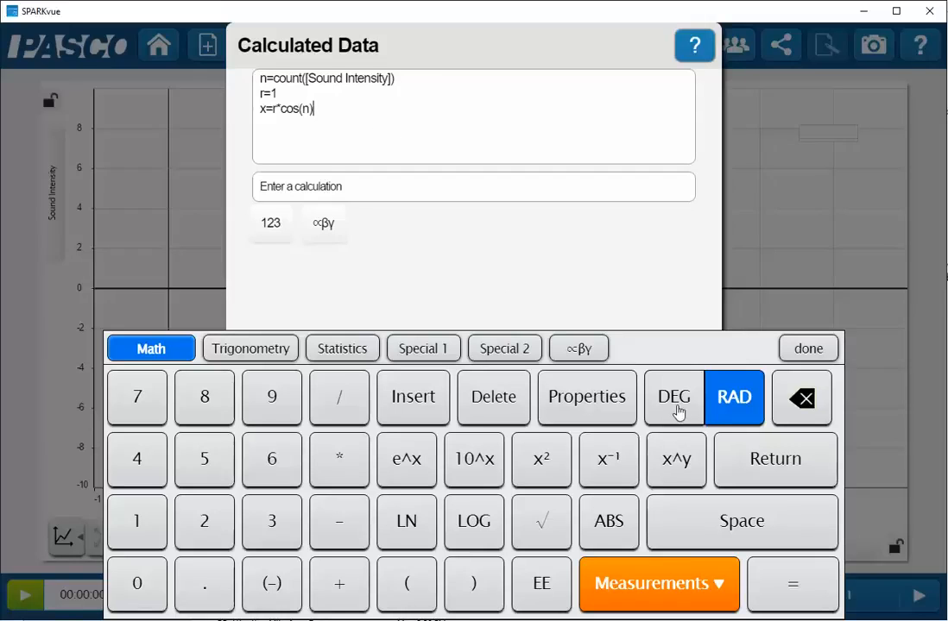
{"action": "left_click", "coordinate": [676, 404]}
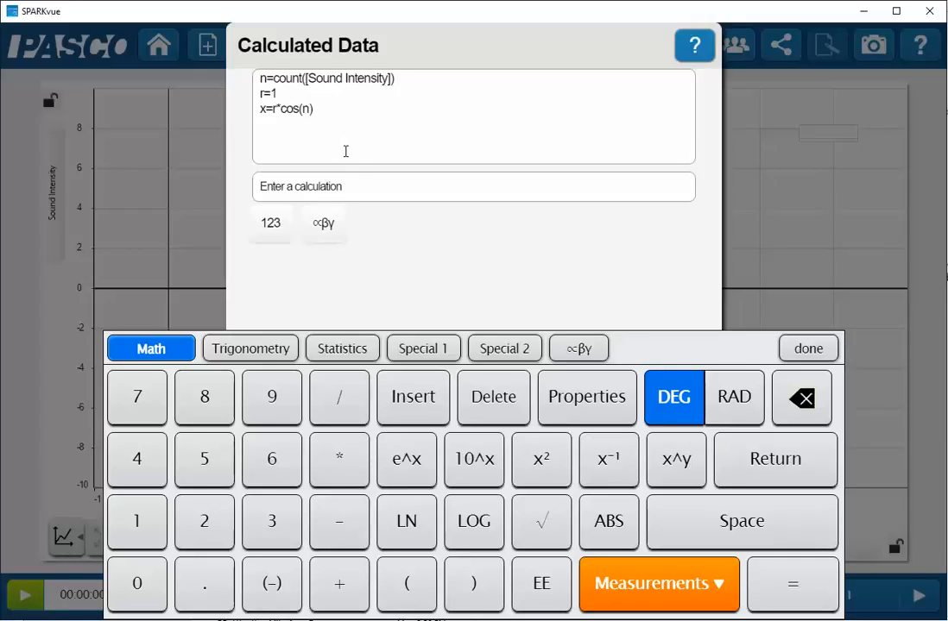
Add y=r*sin(n) and save the calculations.
{"action": "type", "text": "y=r*sin(n)"}
{"action": "left_click", "coordinate": [802, 348]}
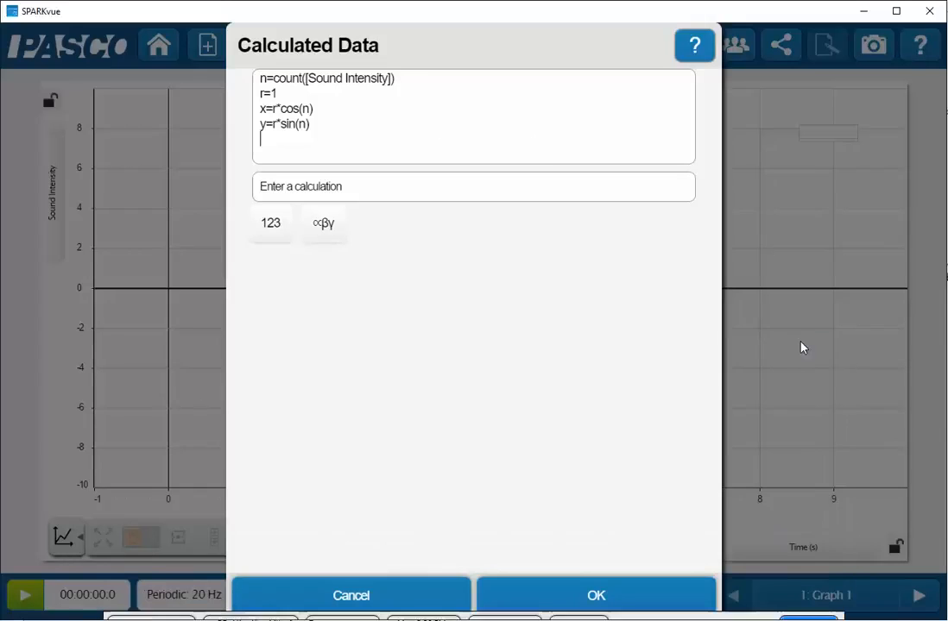
{"action": "left_click", "coordinate": [597, 602]}
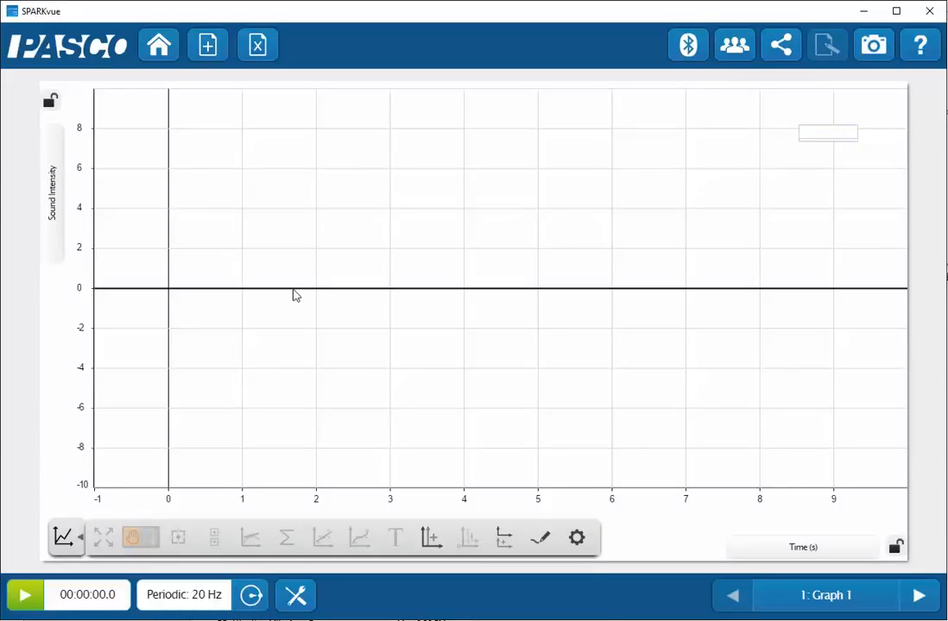
Plot the calculated y on the graph's vertical axis.
{"action": "left_click", "coordinate": [55, 239]}
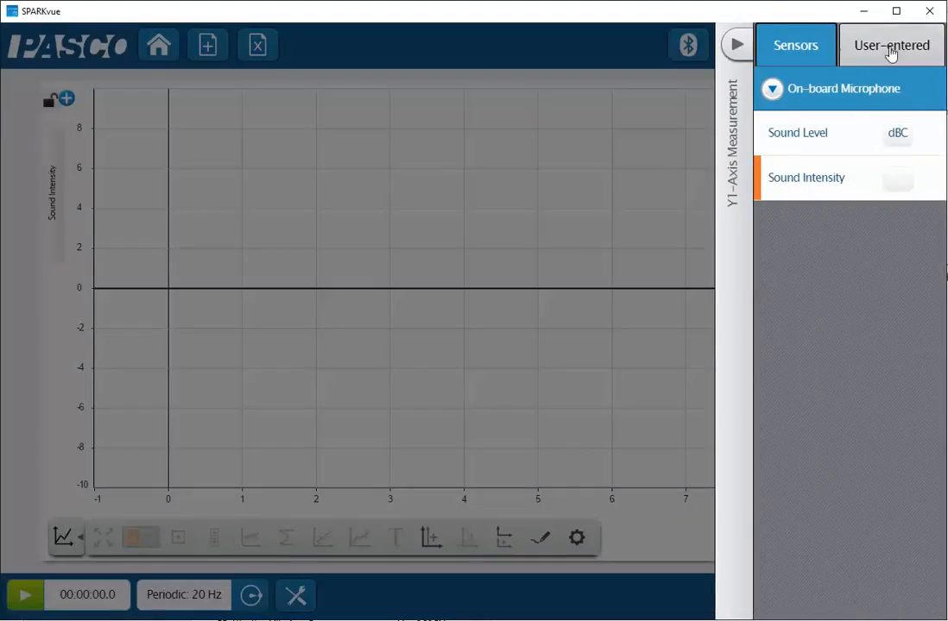
{"action": "left_click", "coordinate": [890, 55]}
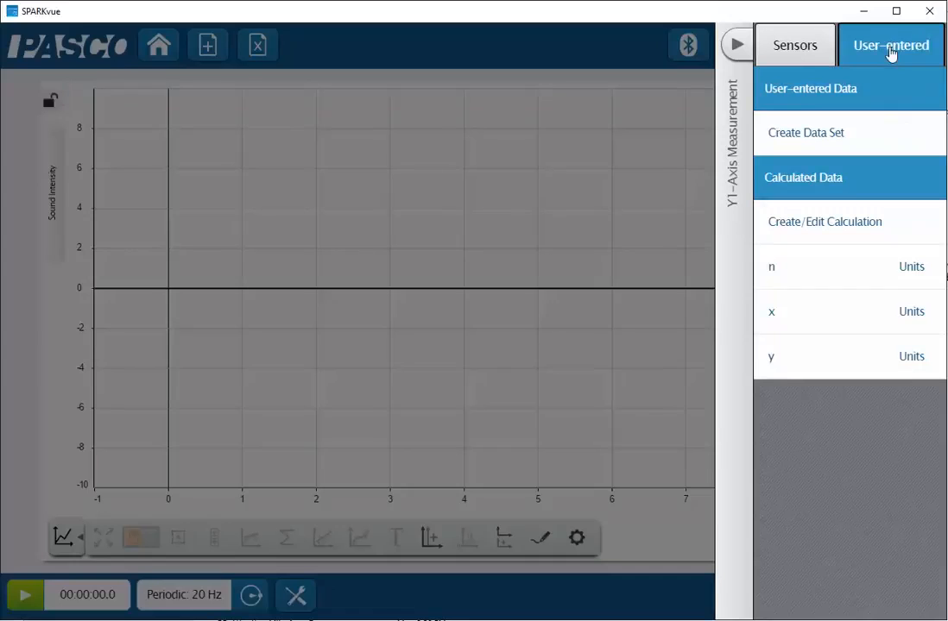
{"action": "left_click", "coordinate": [780, 358]}
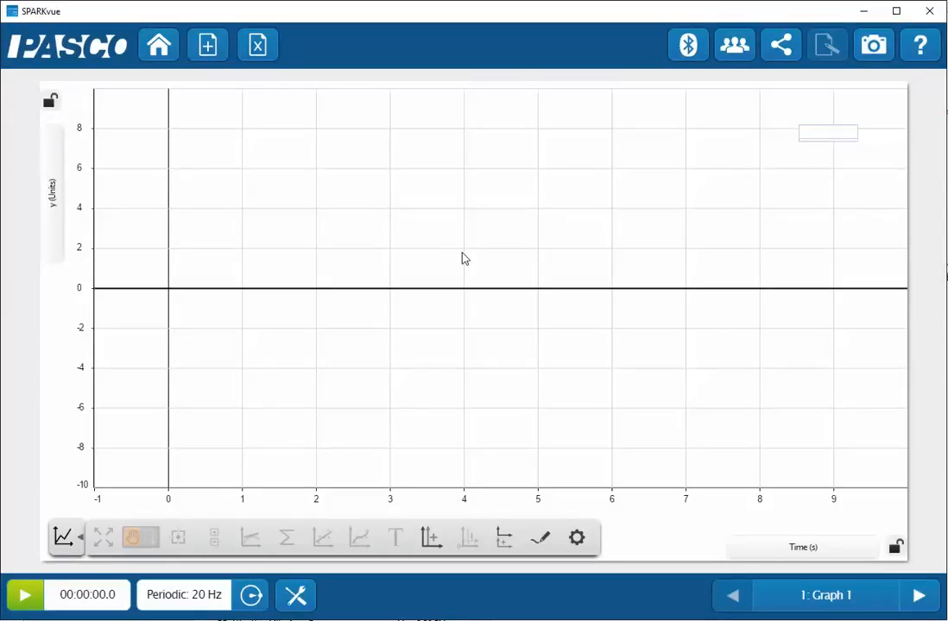
Plot the calculated x on the graph's horizontal axis.
{"action": "left_click", "coordinate": [802, 548]}
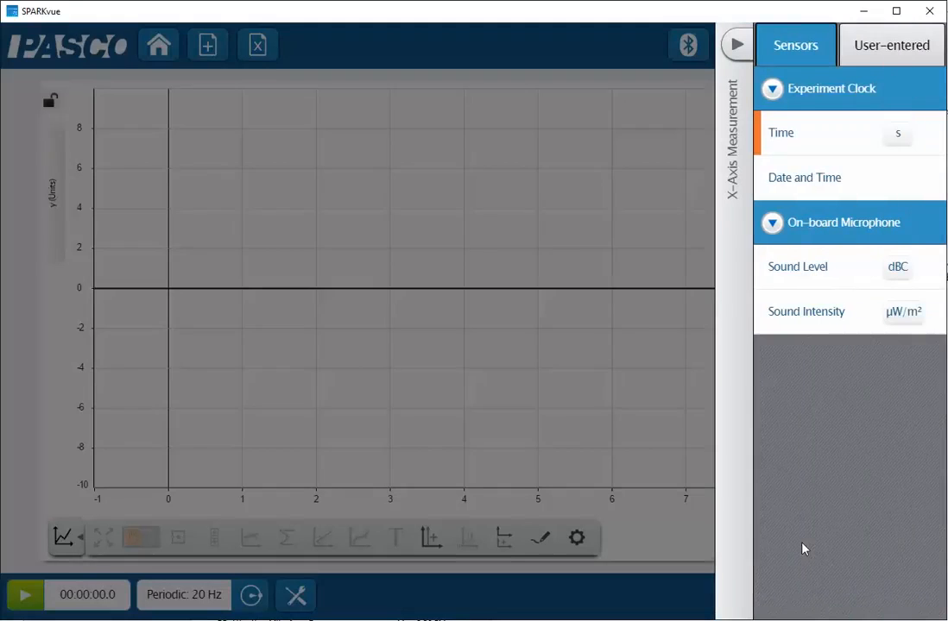
{"action": "left_click", "coordinate": [887, 55]}
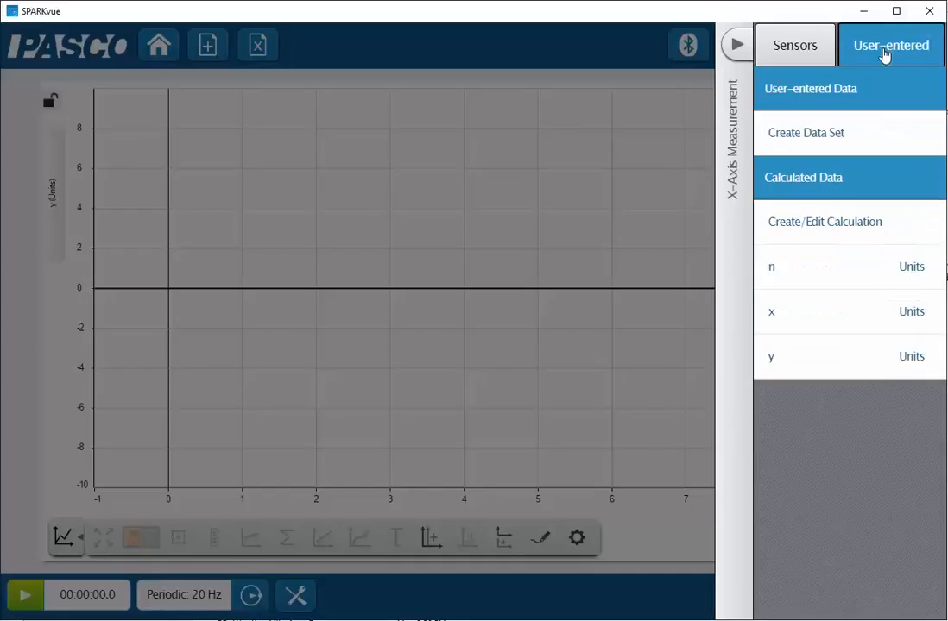
{"action": "left_click", "coordinate": [786, 316]}
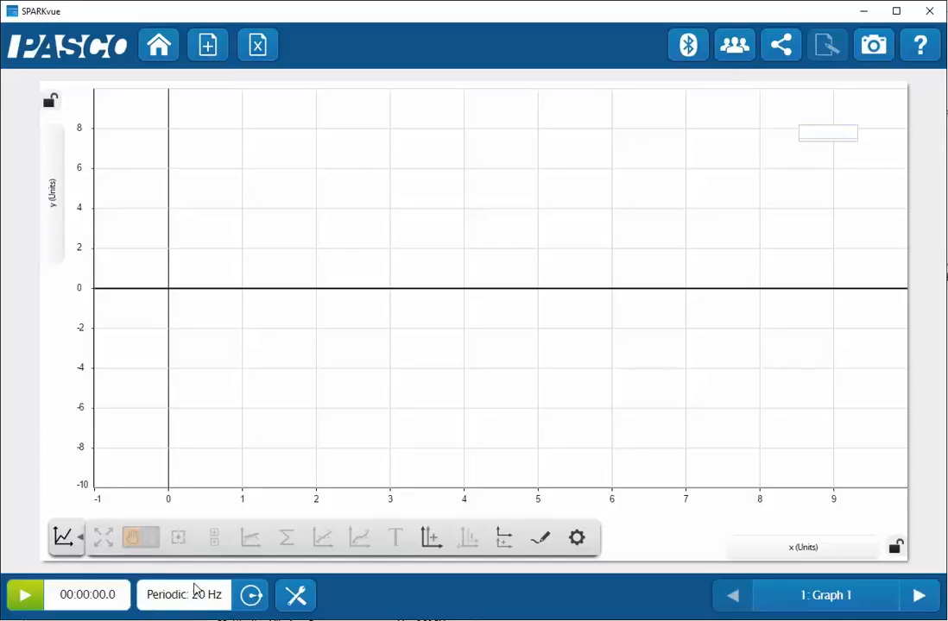
Set the sample rate to 10 Hz and record Run 1, tracing y against x.
{"action": "left_click", "coordinate": [251, 596]}
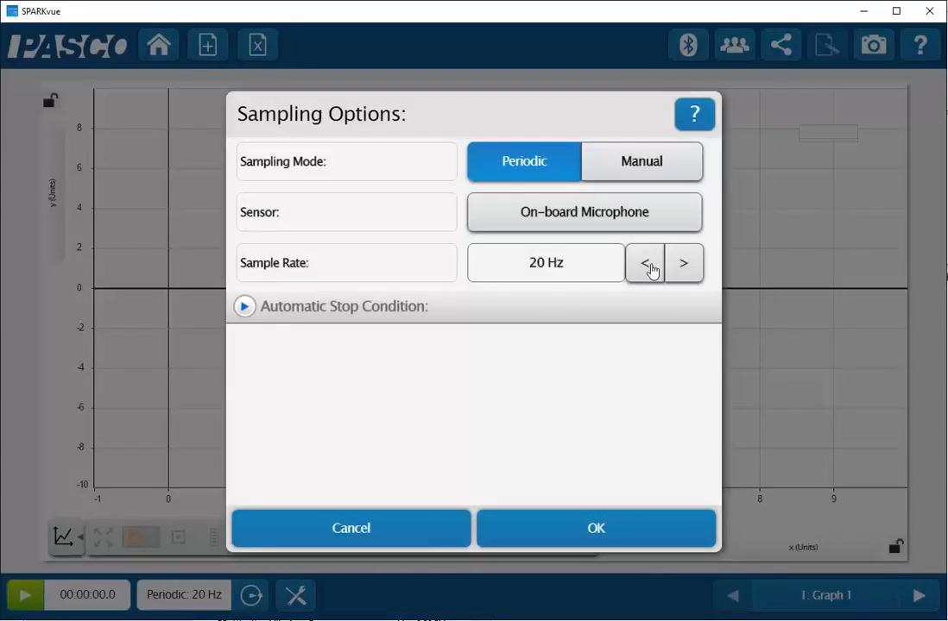
{"action": "left_click", "coordinate": [650, 269]}
{"action": "left_click", "coordinate": [611, 522]}
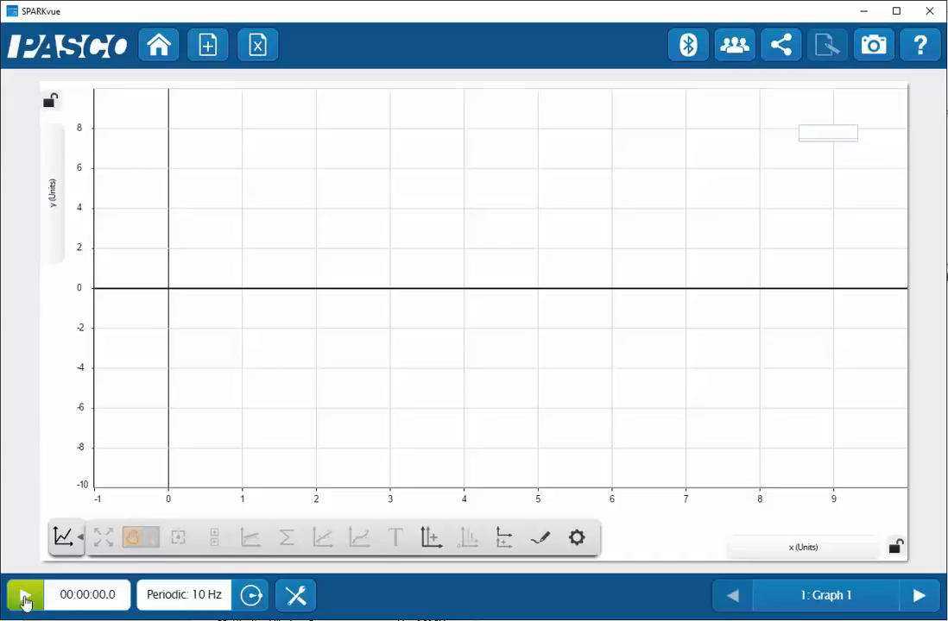
{"action": "left_click", "coordinate": [26, 598]}
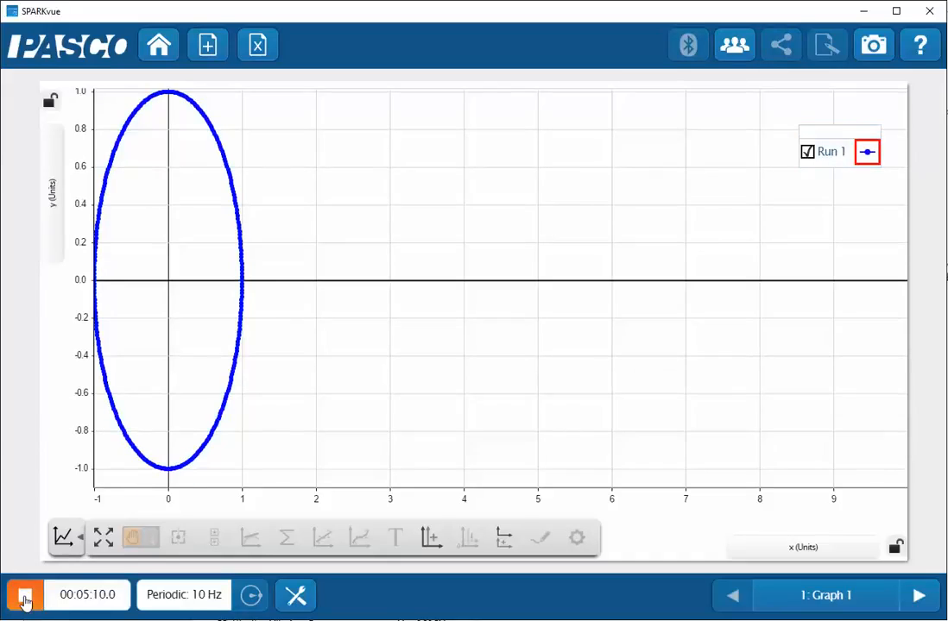
{"action": "left_click", "coordinate": [26, 597]}
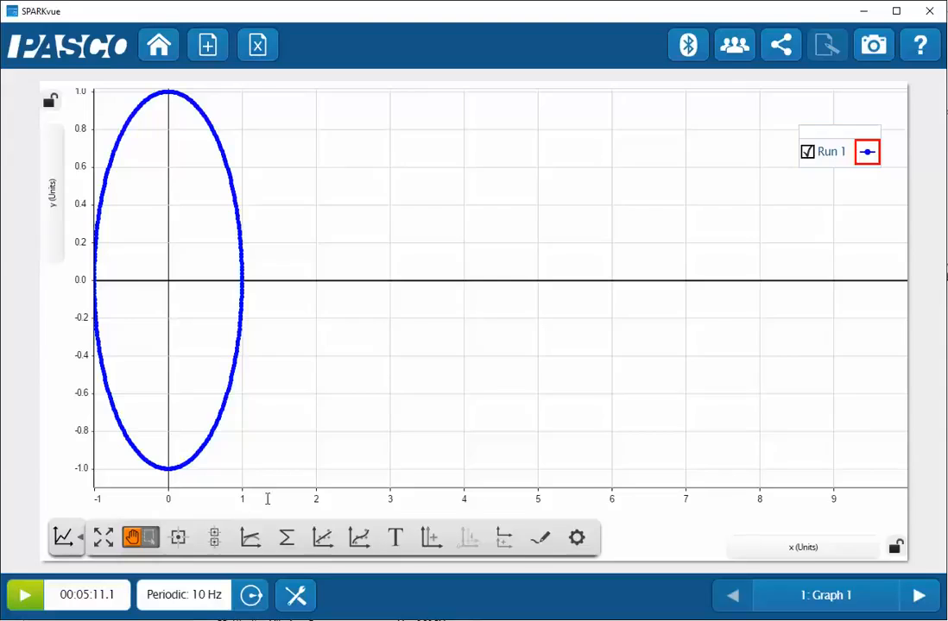
Rescale and pan the axes so Run 1 shows a centred radius-1 circle, then lock both axes.
{"action": "left_click_drag", "start_coordinate": [268, 499], "coordinate": [325, 499]}
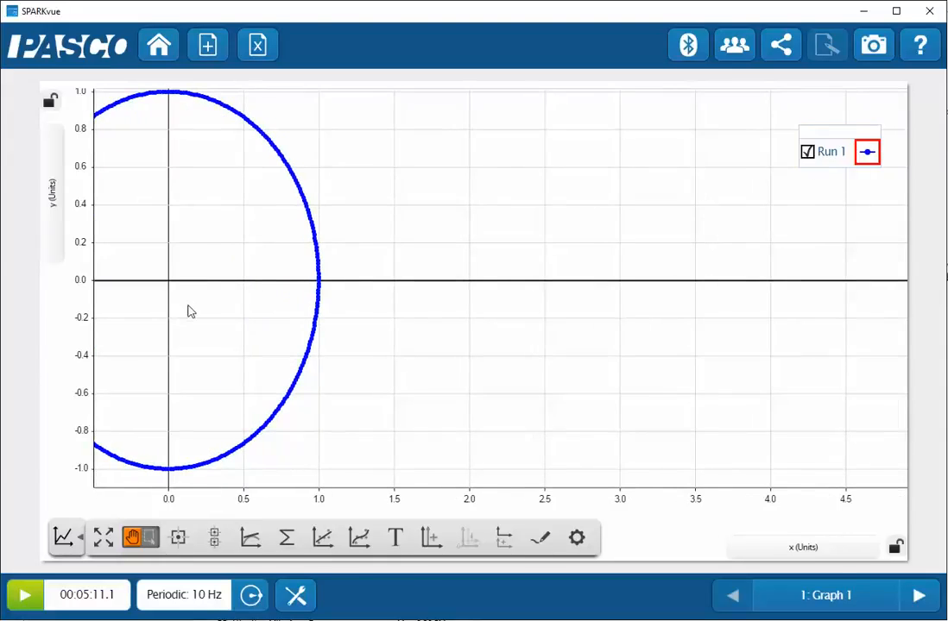
{"action": "left_click_drag", "start_coordinate": [191, 311], "coordinate": [517, 313]}
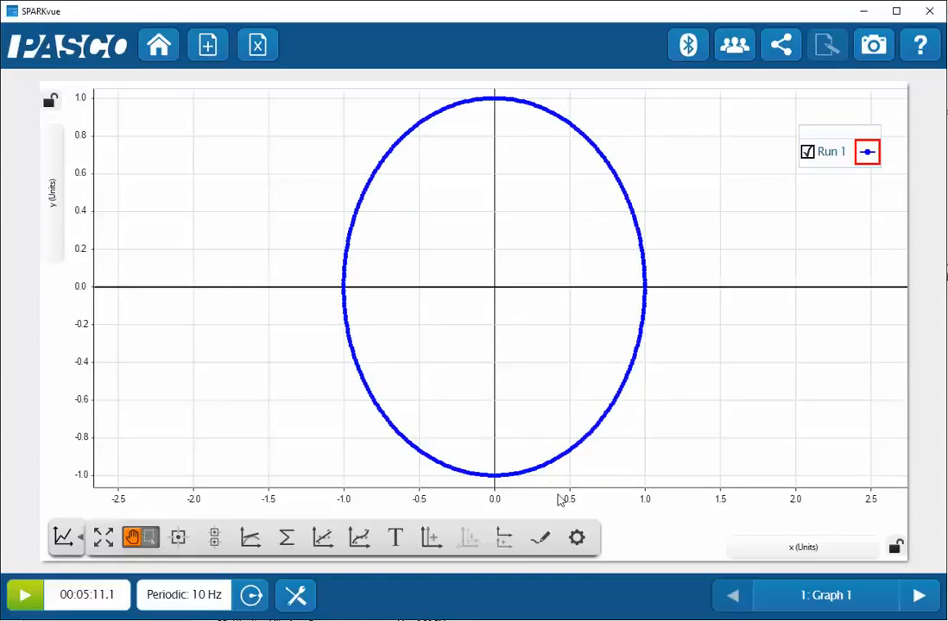
{"action": "left_click_drag", "start_coordinate": [567, 503], "coordinate": [589, 499]}
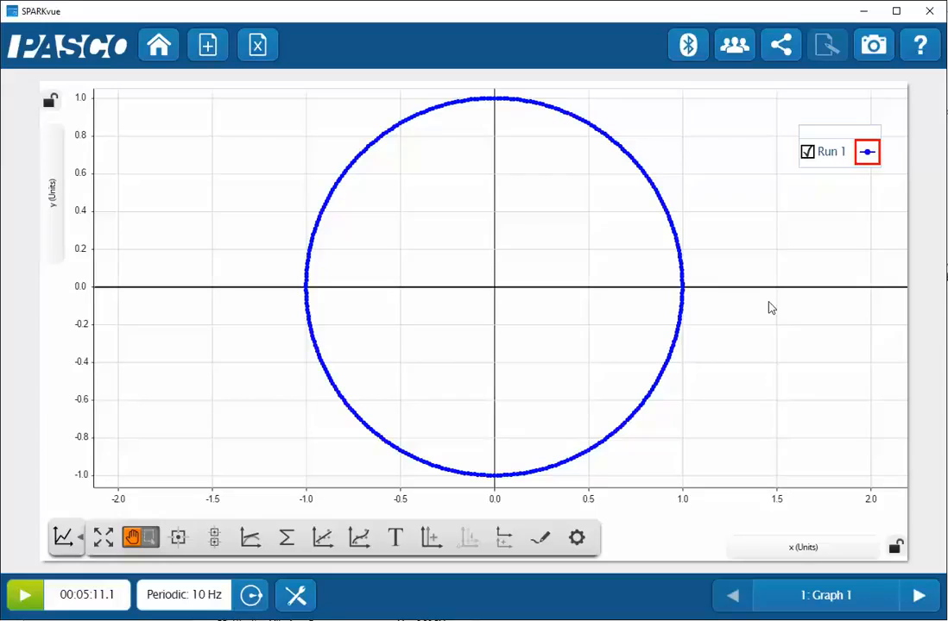
{"action": "left_click", "coordinate": [50, 103]}
{"action": "left_click", "coordinate": [895, 550]}
Change the radius calculation from r=1 to r=2 and apply it.
{"action": "left_click", "coordinate": [297, 596]}
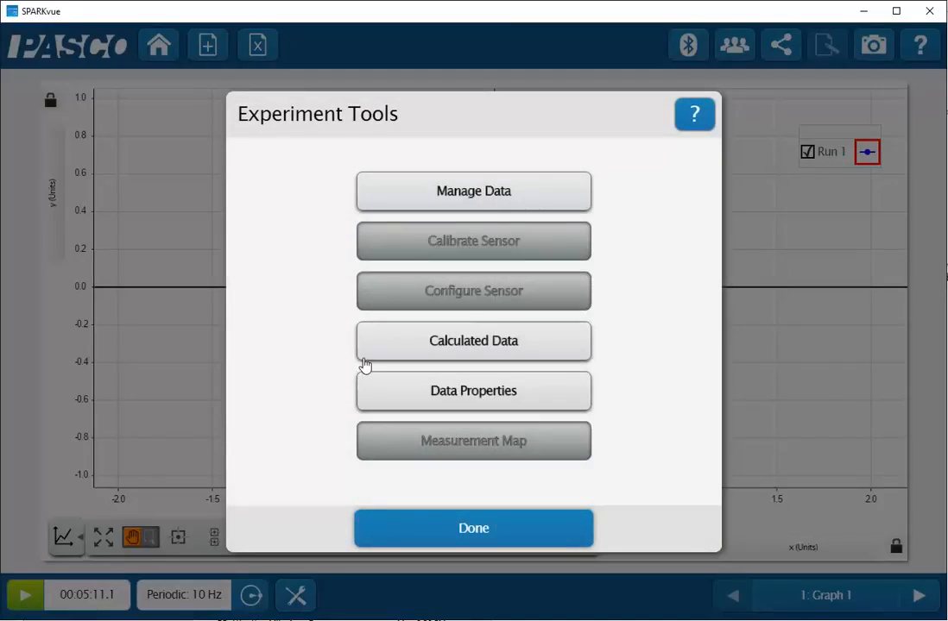
{"action": "left_click", "coordinate": [466, 344]}
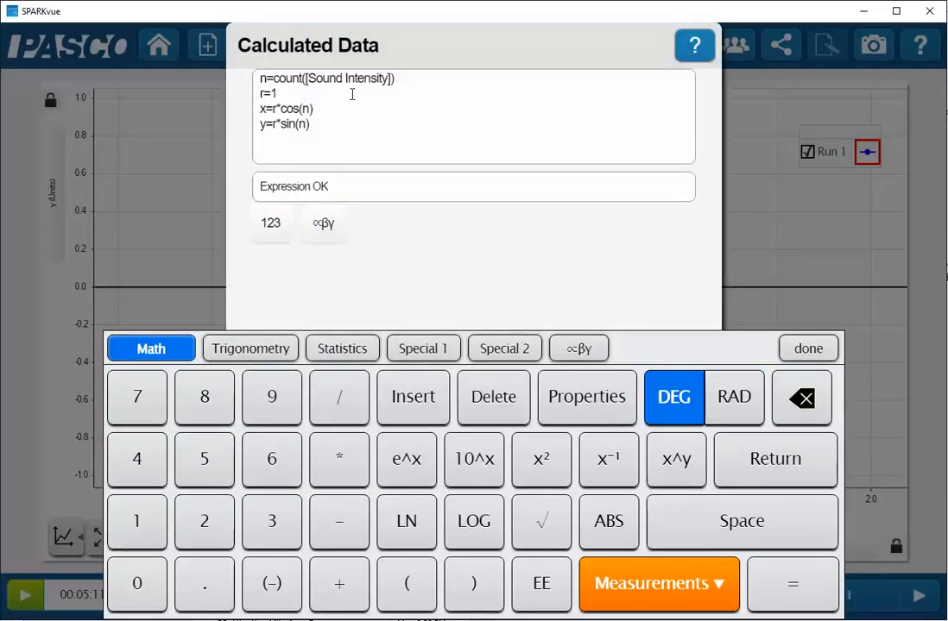
{"action": "key", "text": "BackSpace"}
{"action": "left_click", "coordinate": [808, 348]}
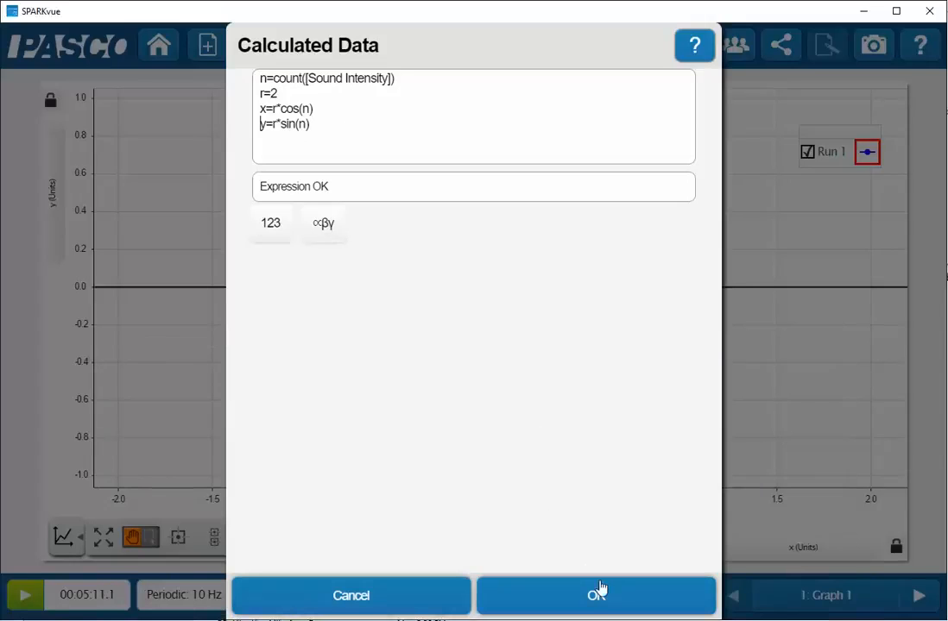
{"action": "left_click", "coordinate": [600, 604]}
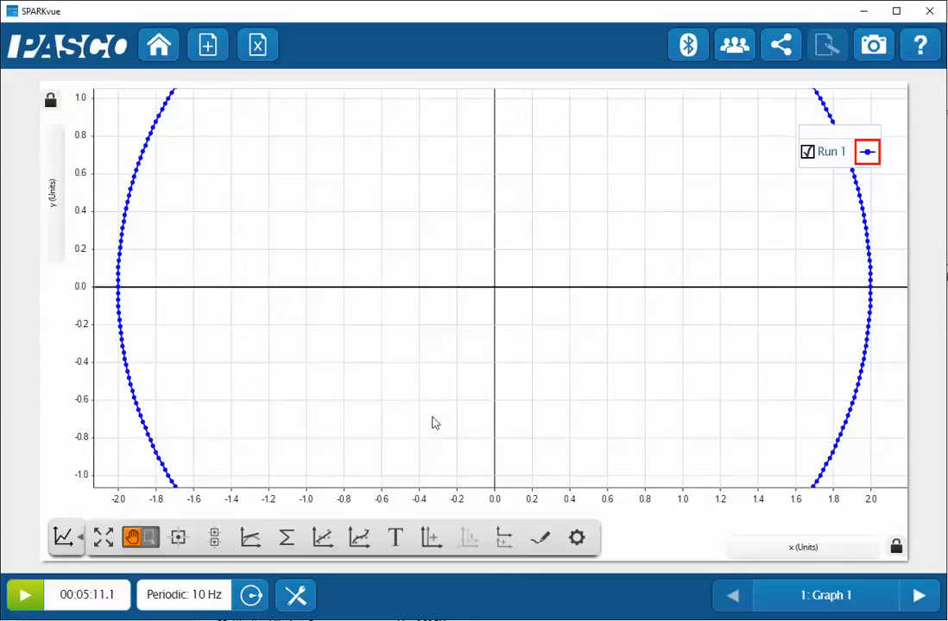
{"action": "left_click", "coordinate": [296, 595]}
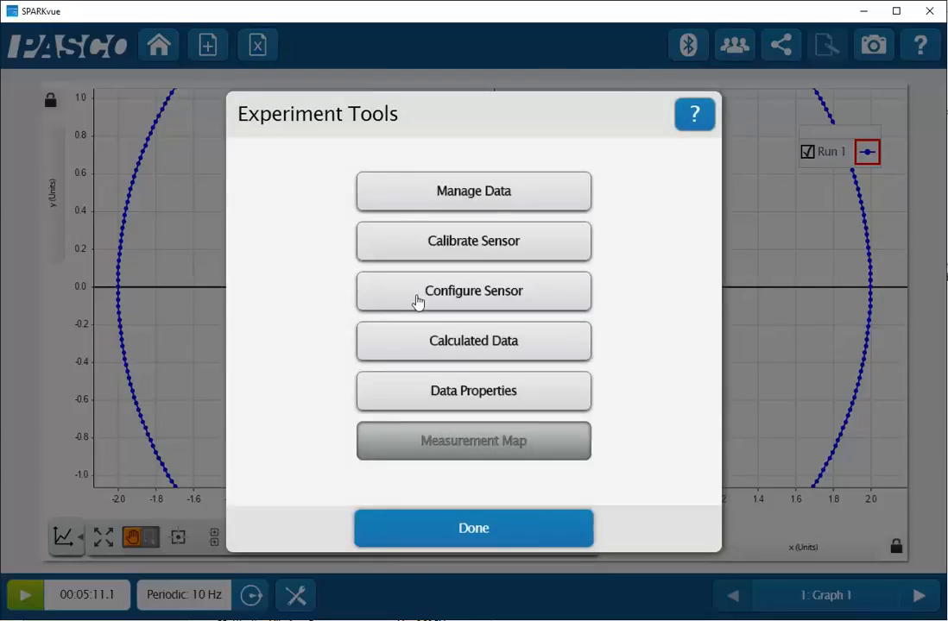
Change the radius calculation to r=0.5 and apply it.
{"action": "left_click", "coordinate": [419, 341]}
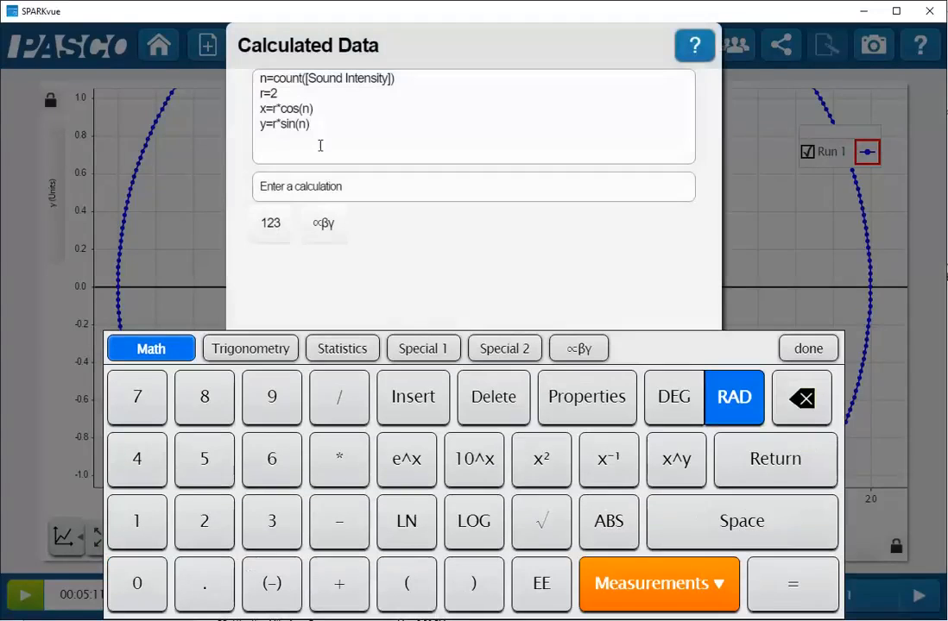
{"action": "left_click", "coordinate": [294, 91]}
{"action": "type", "text": "0.5"}
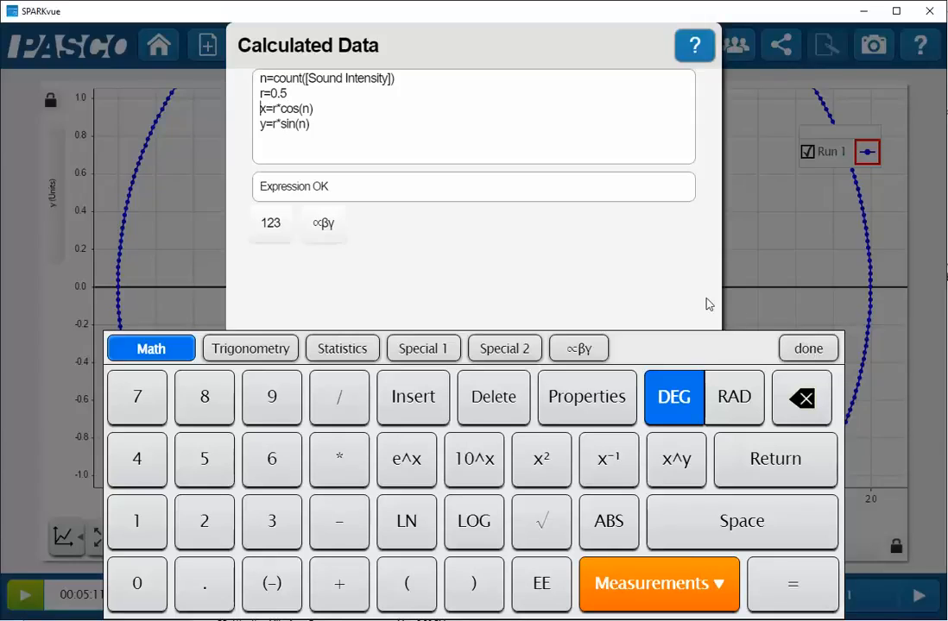
{"action": "left_click", "coordinate": [808, 348]}
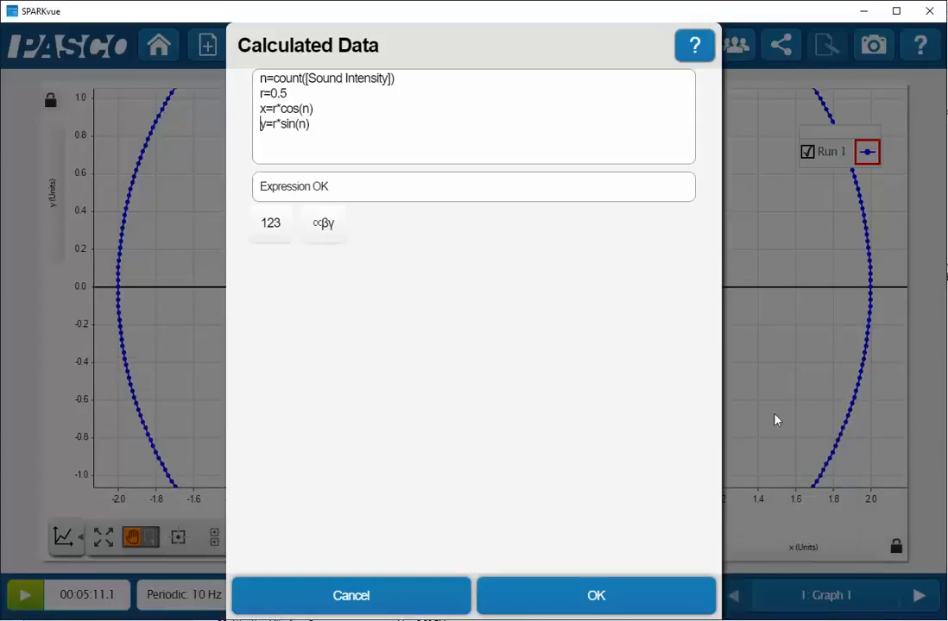
{"action": "left_click", "coordinate": [608, 609]}
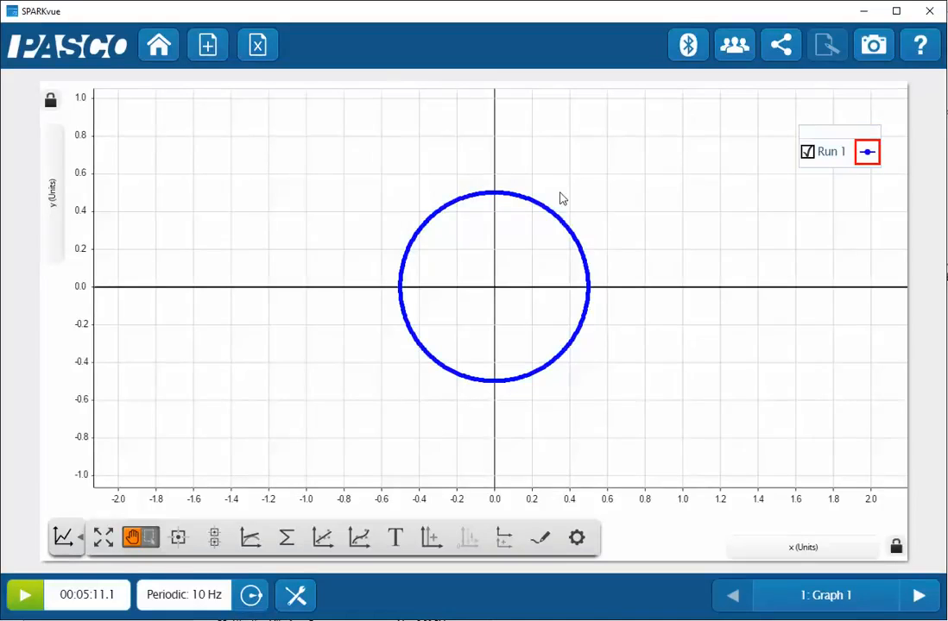